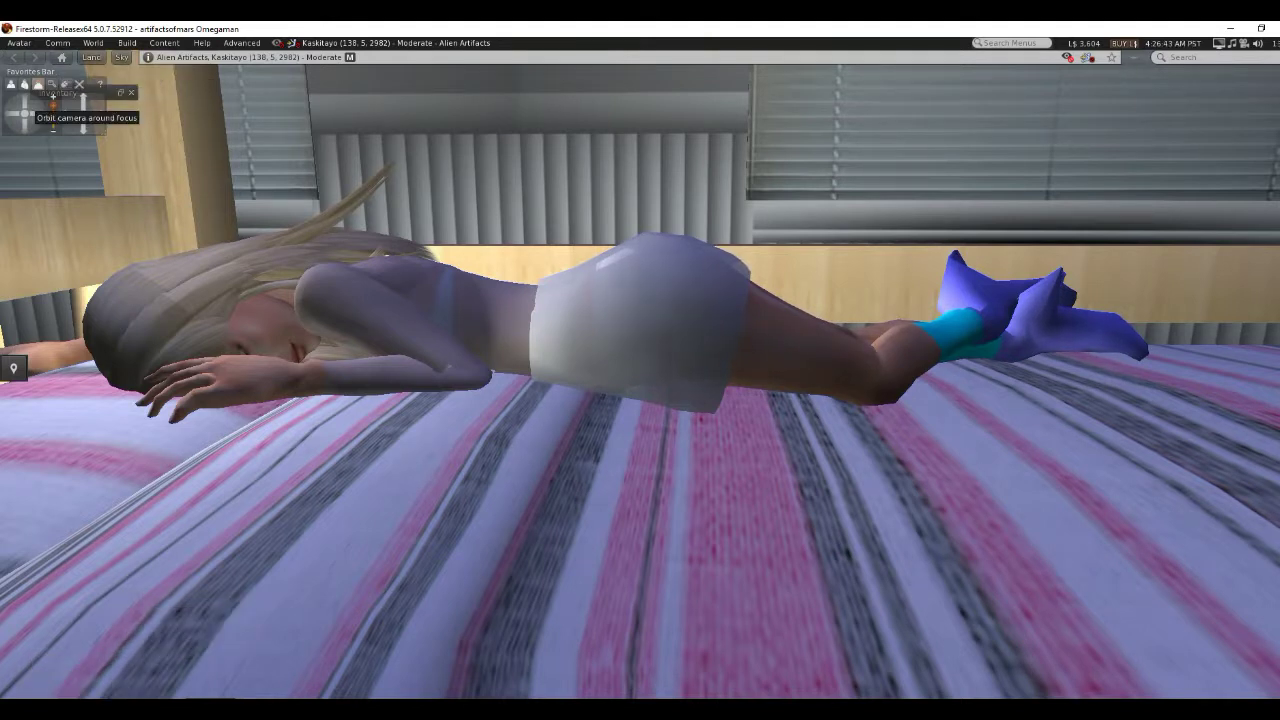
Orbit the camera around the avatar sleeping on the bed.
left_click(52, 95)
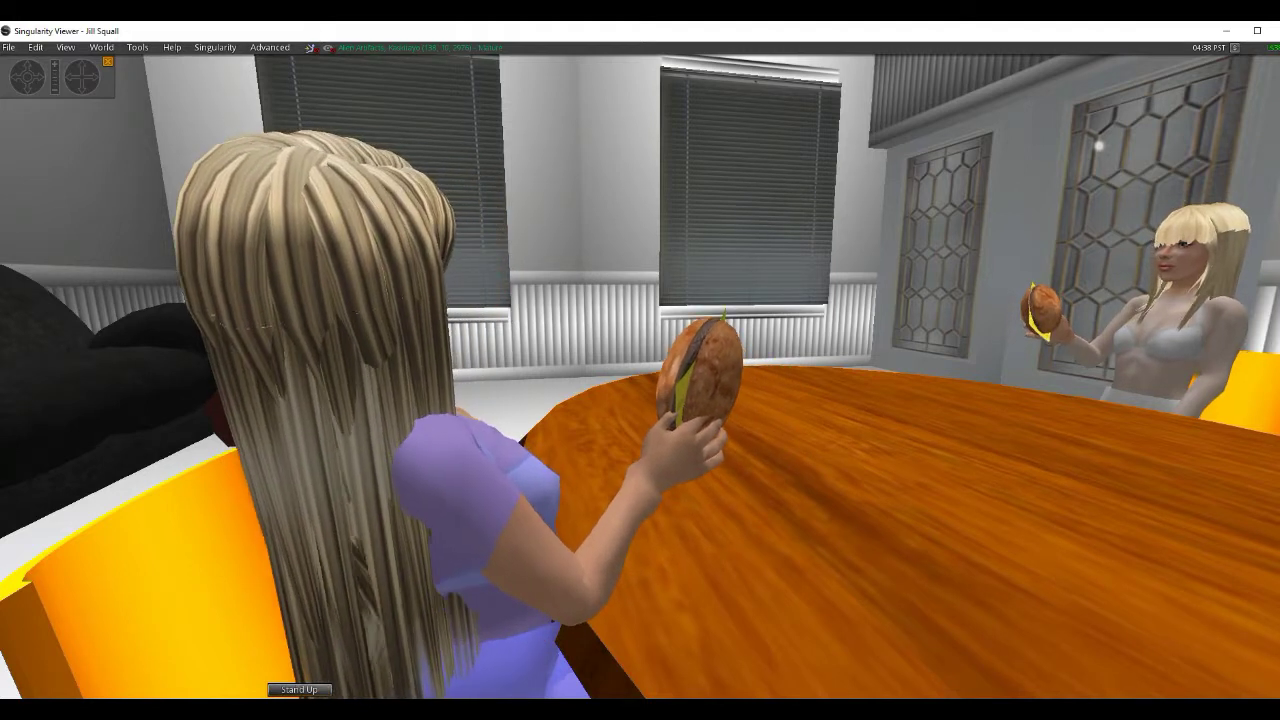
Circle the seated burger eater through near first-person, behind, kitchen and side views.
key("Left")
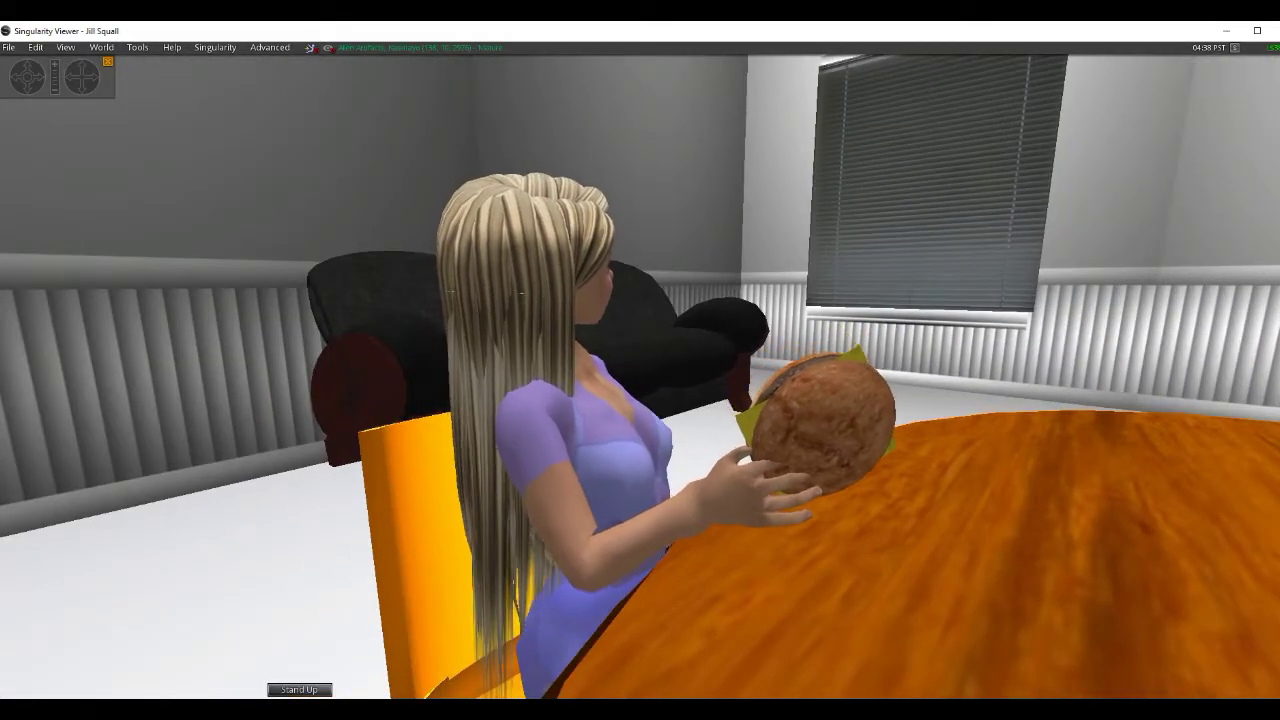
key("Left")
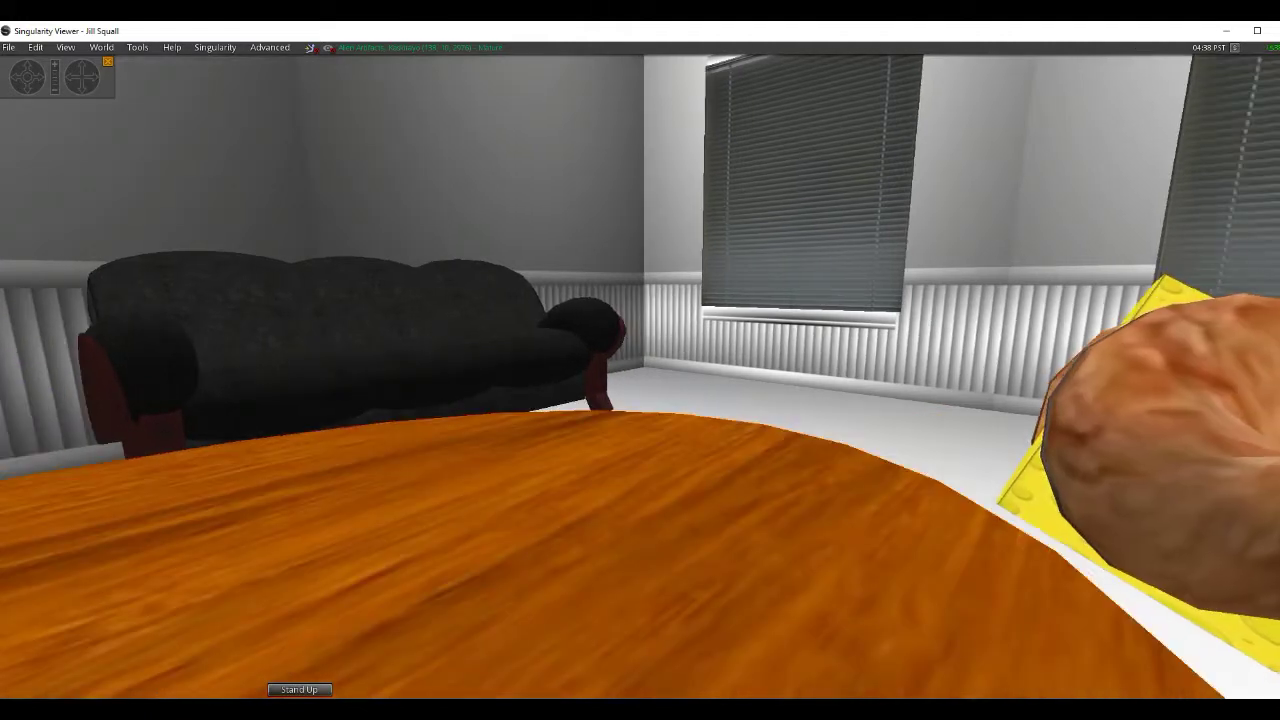
scroll(640, 400, "down", 3)
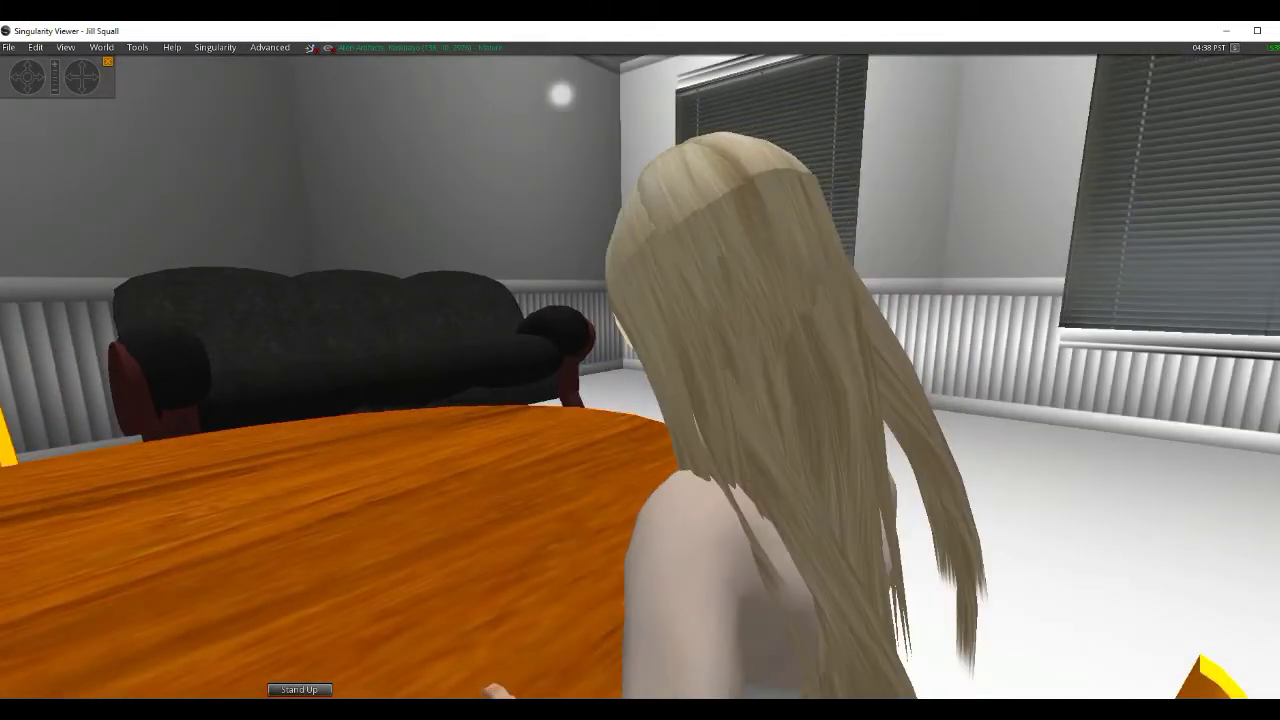
scroll(640, 400, "down", 2)
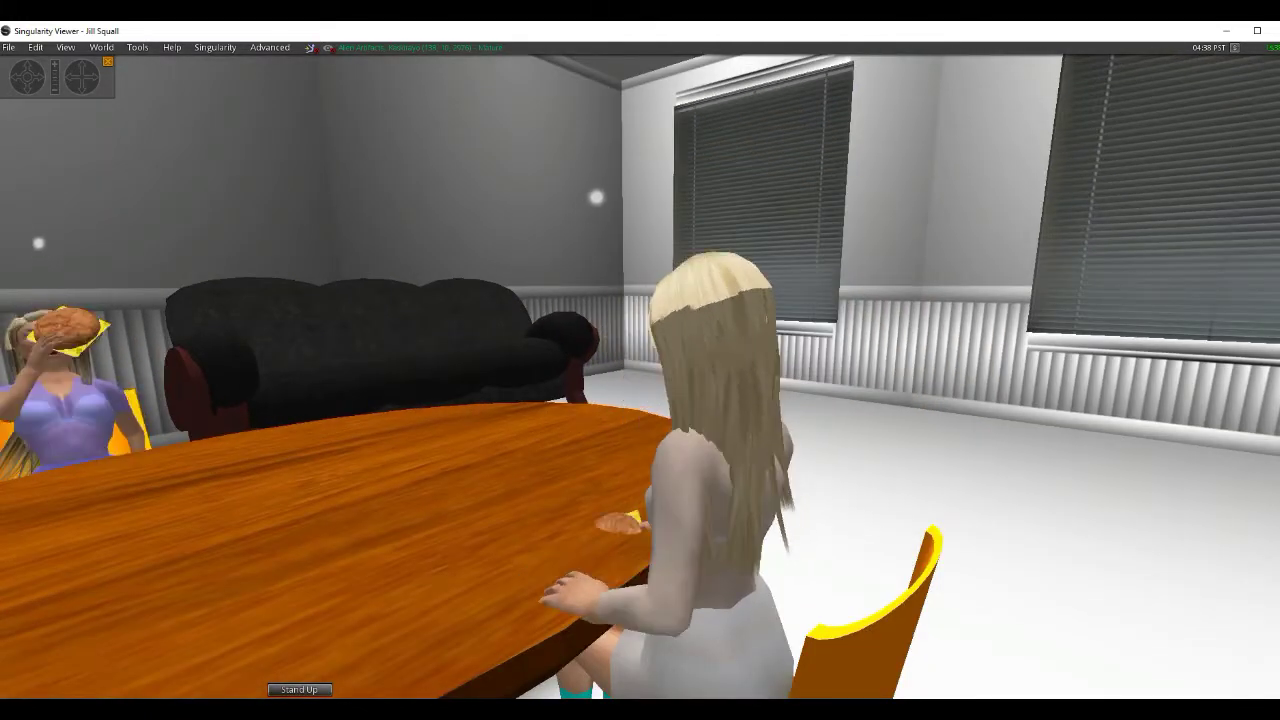
key("Left")
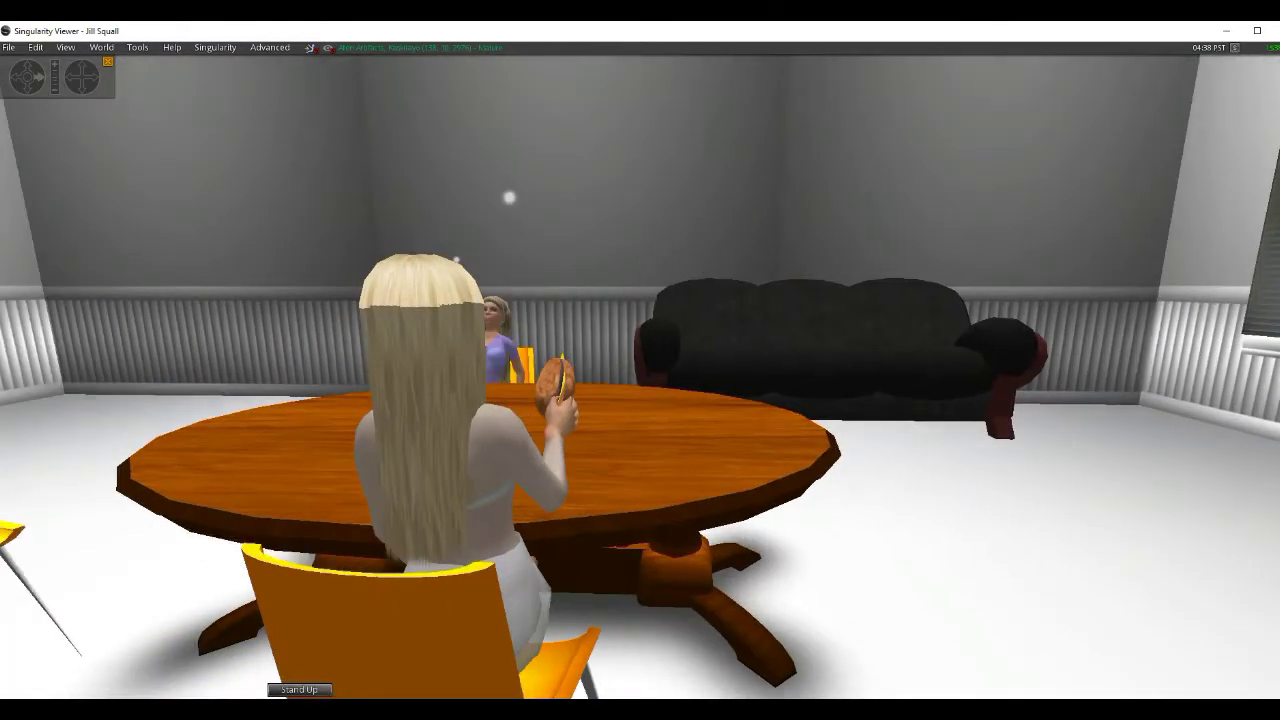
key("Left")
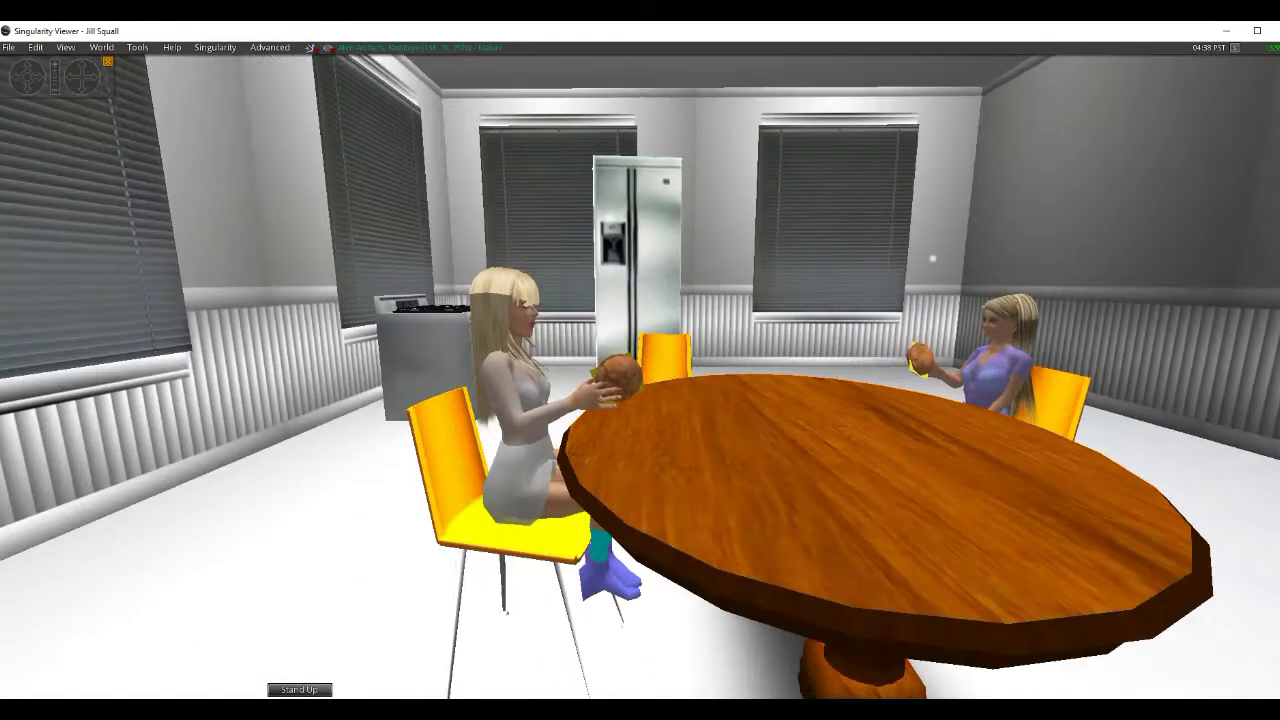
scroll(640, 400, "up", 2)
scroll(640, 400, "up", 2)
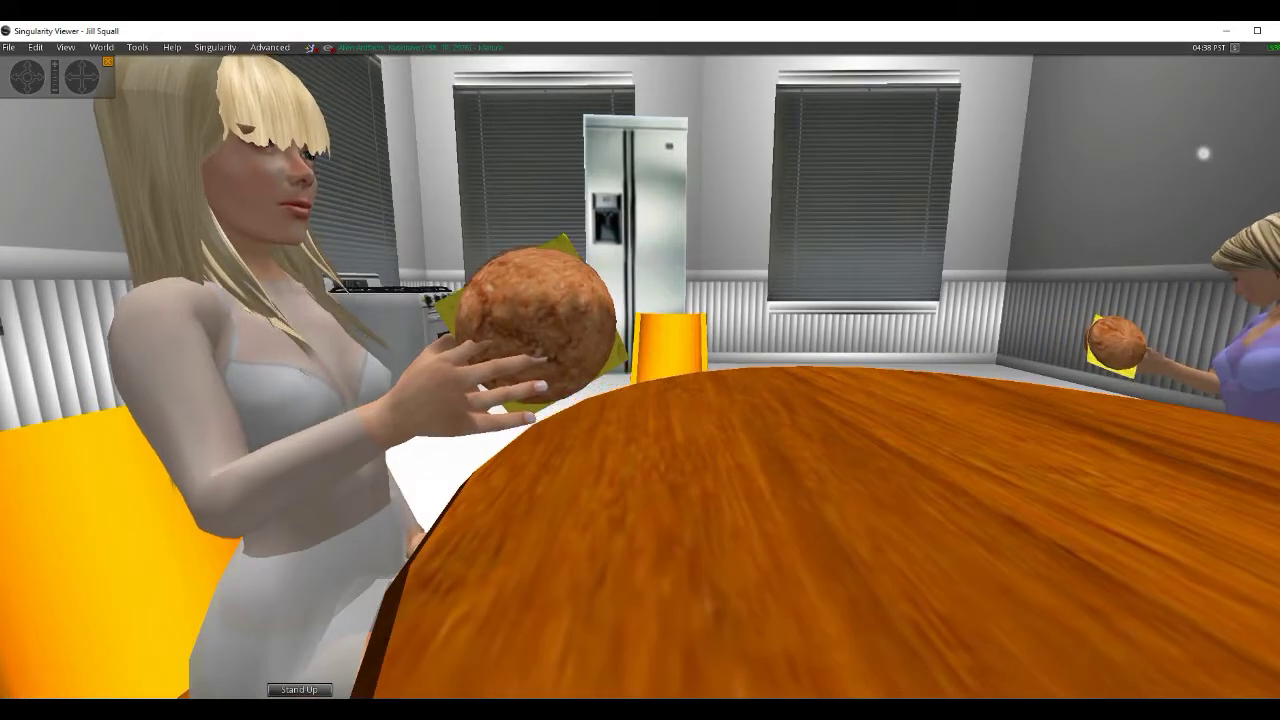
key("Right")
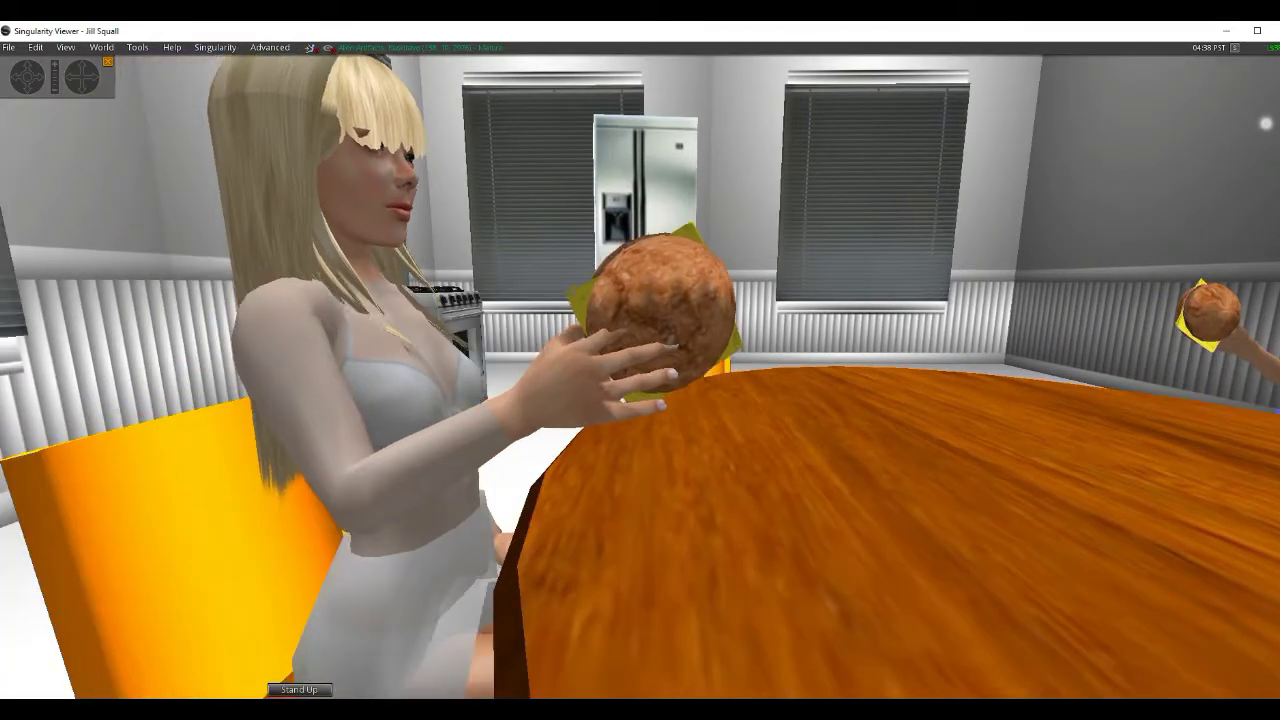
key("Left")
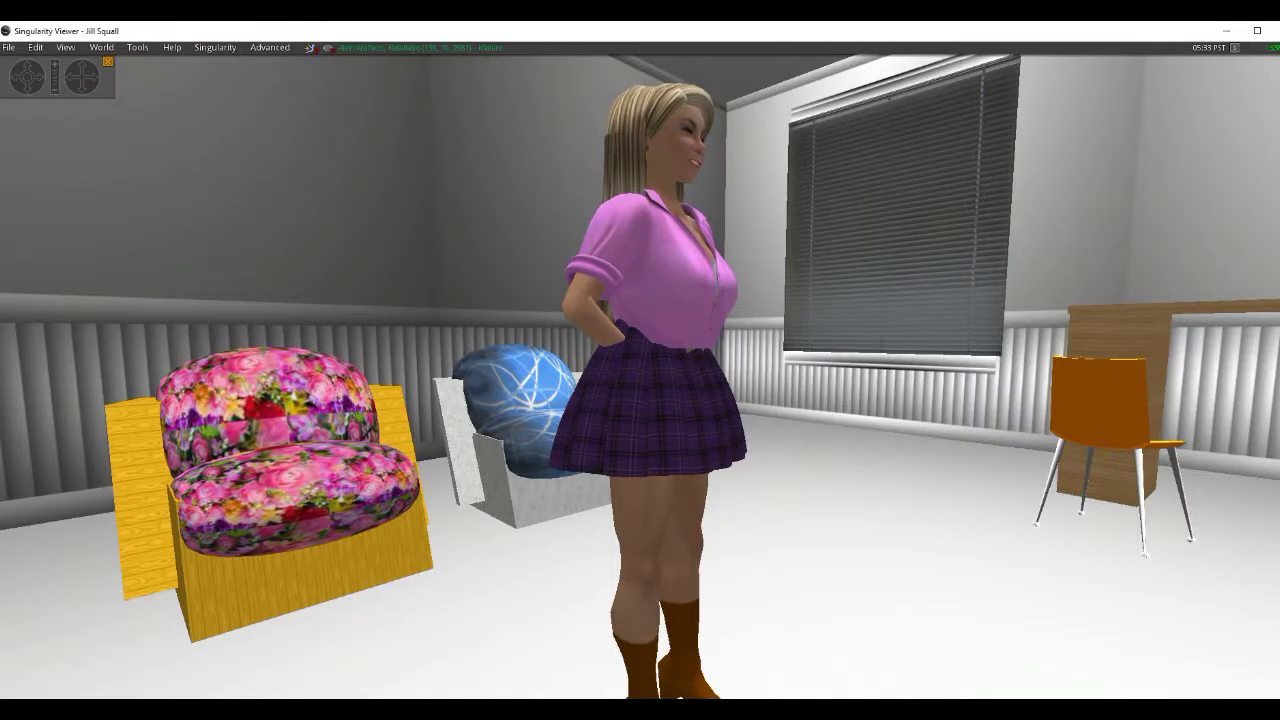
Turn the avatar back and forth to show the back and front of the plaid skirt outfit.
key("Left")
key("Left")
key("Left")
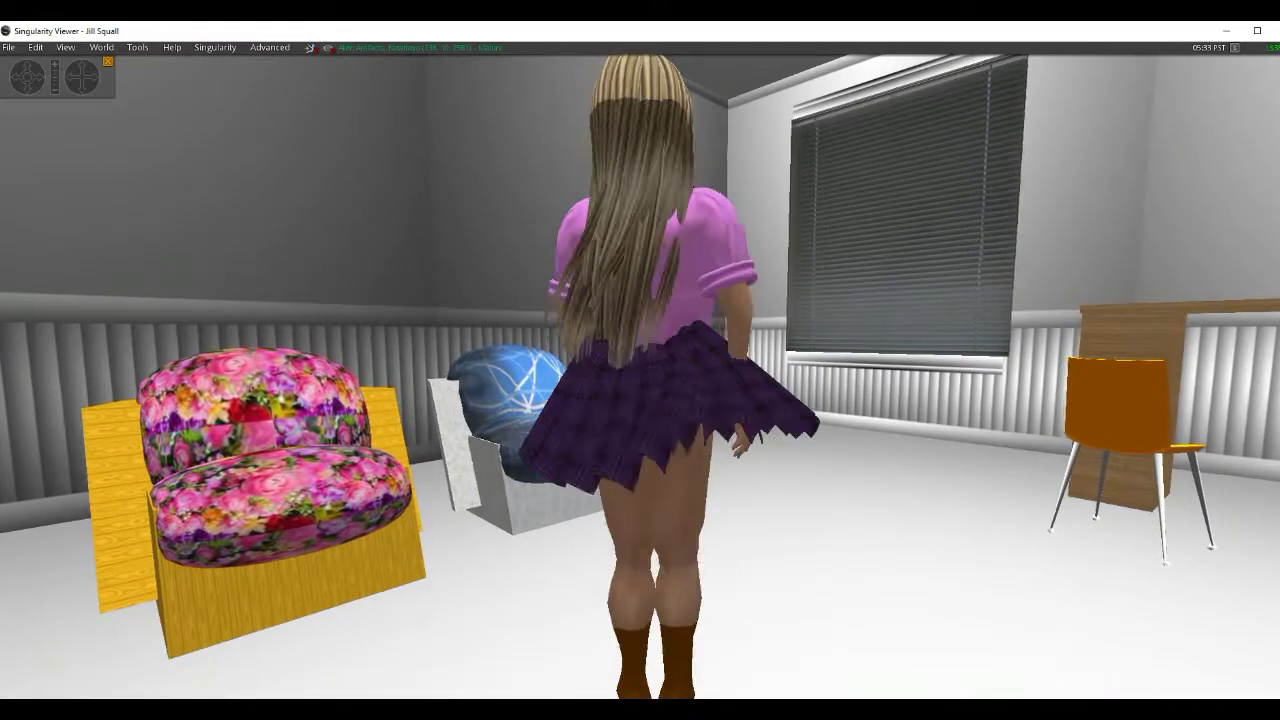
key("Left")
key("Left")
key("Left")
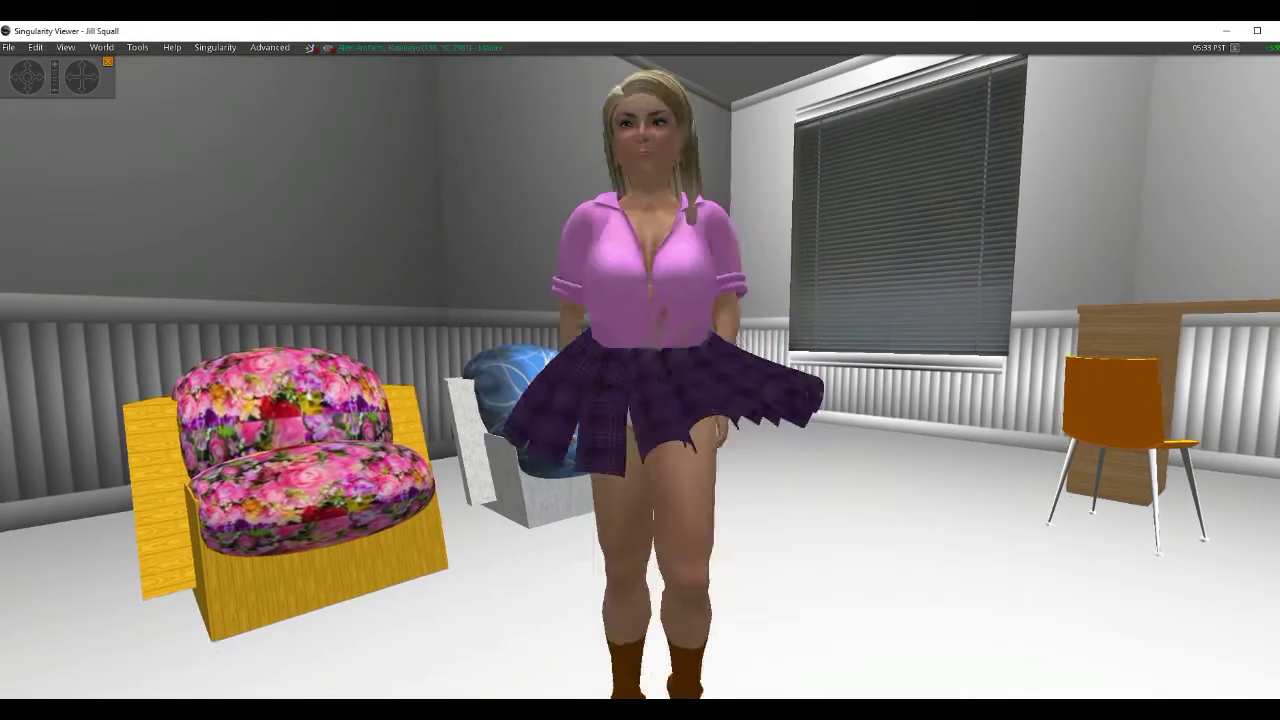
key("Left")
key("Left")
key("Left")
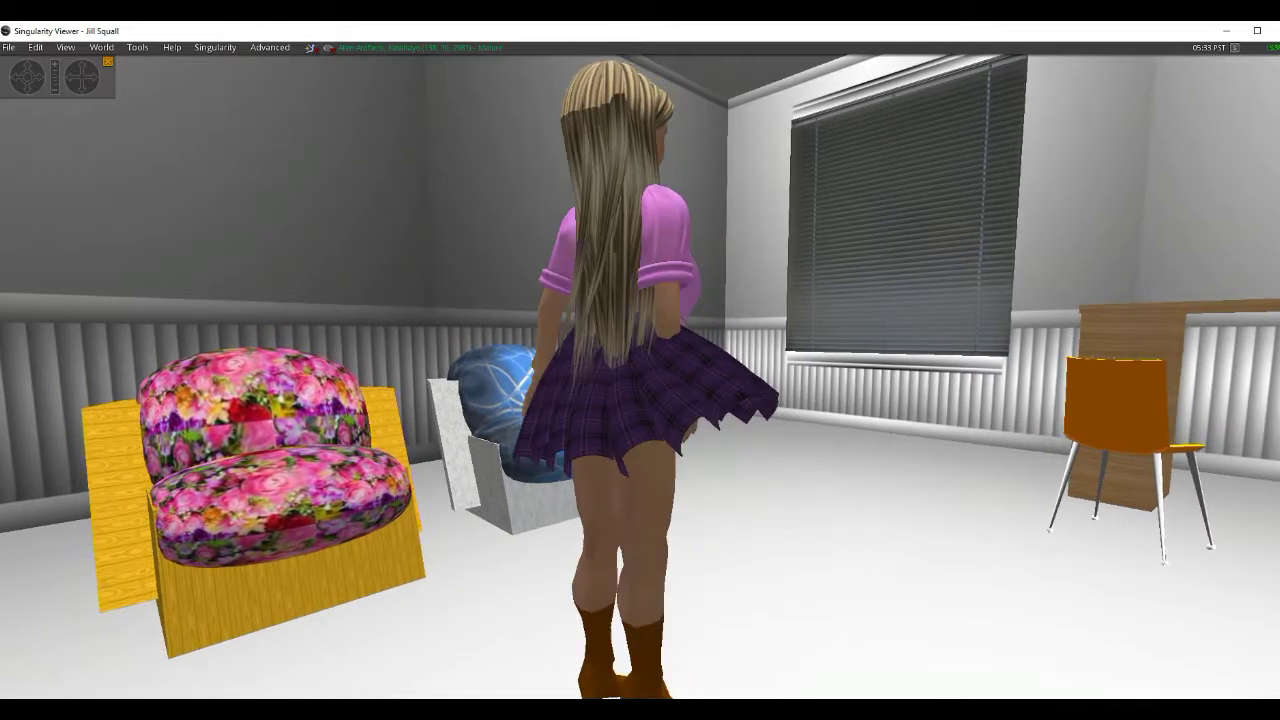
key("Left")
key("Left")
key("Left")
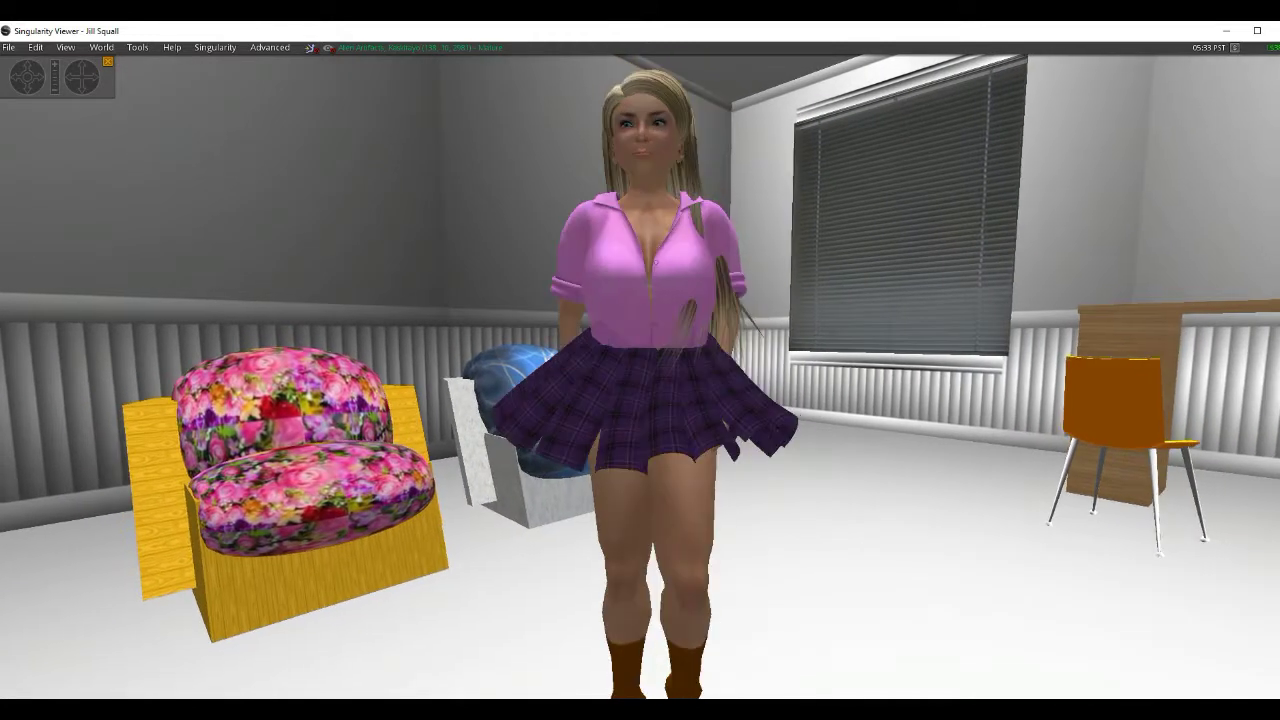